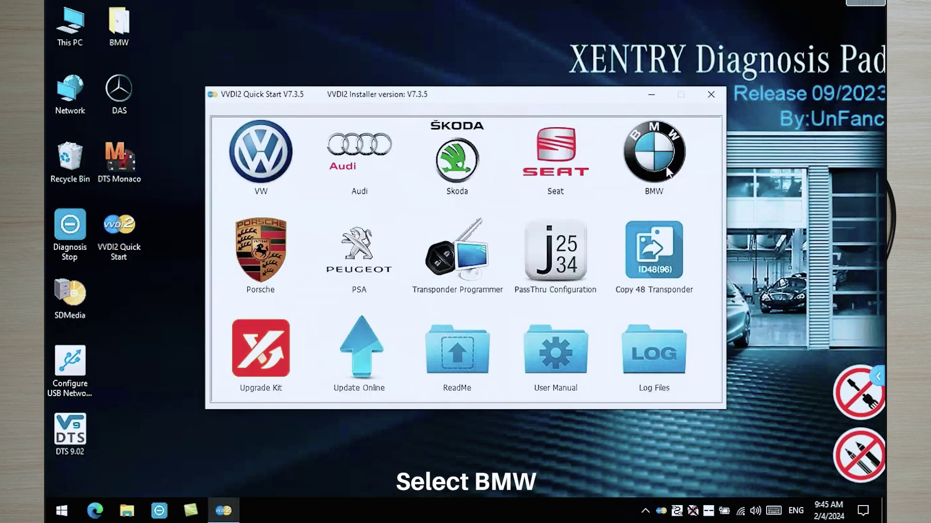
Open the BMW module and read the CAS2 synchronization codes (DME ABEE, EGS 0000)
{"action": "left_click", "coordinate": [664, 166]}
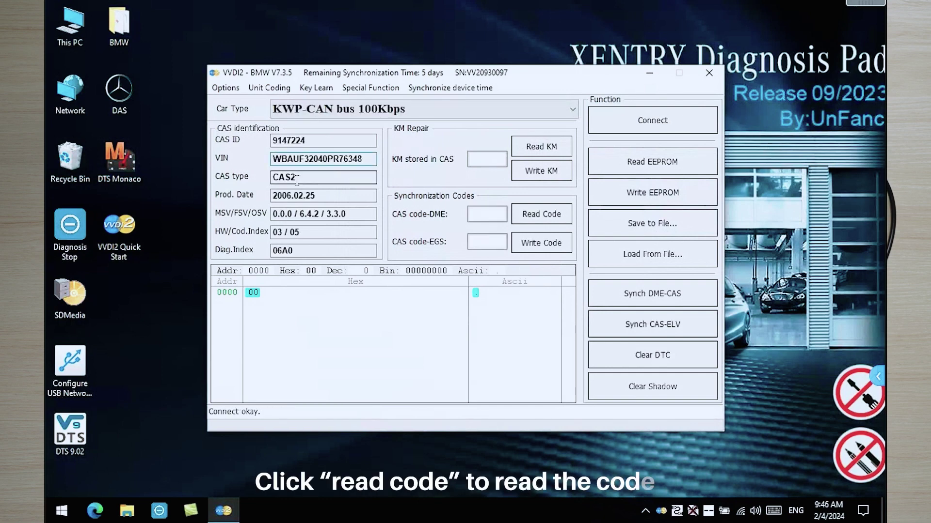
{"action": "left_click", "coordinate": [564, 216]}
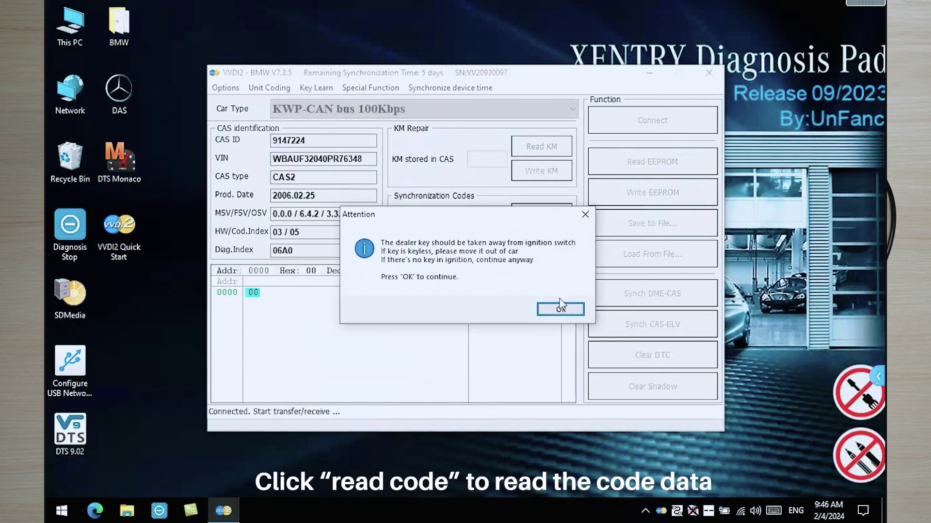
{"action": "left_click", "coordinate": [568, 314]}
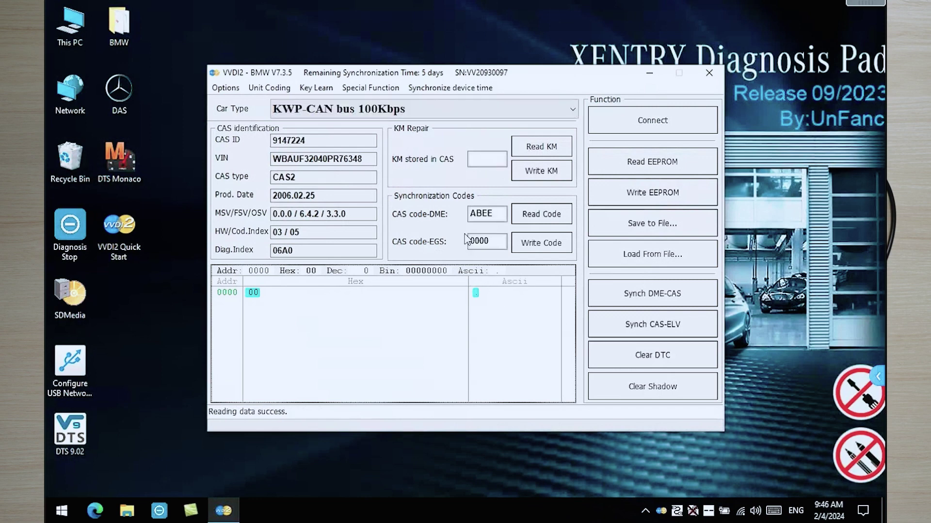
Go to CAS key learn and start reading the key information
{"action": "left_click", "coordinate": [326, 90]}
{"action": "left_click", "coordinate": [342, 118]}
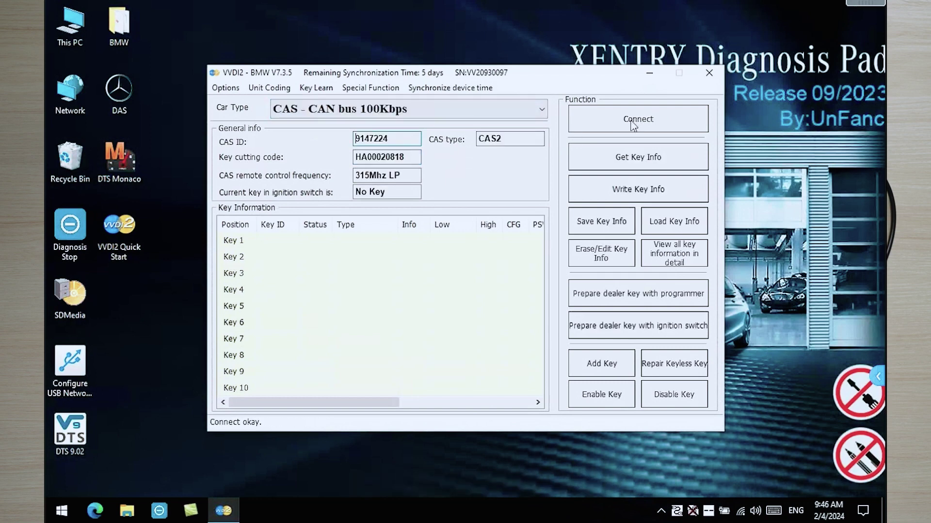
{"action": "left_click", "coordinate": [635, 161]}
Accept the reading method and dismiss both notices, listing ten key slots
{"action": "left_click", "coordinate": [586, 299]}
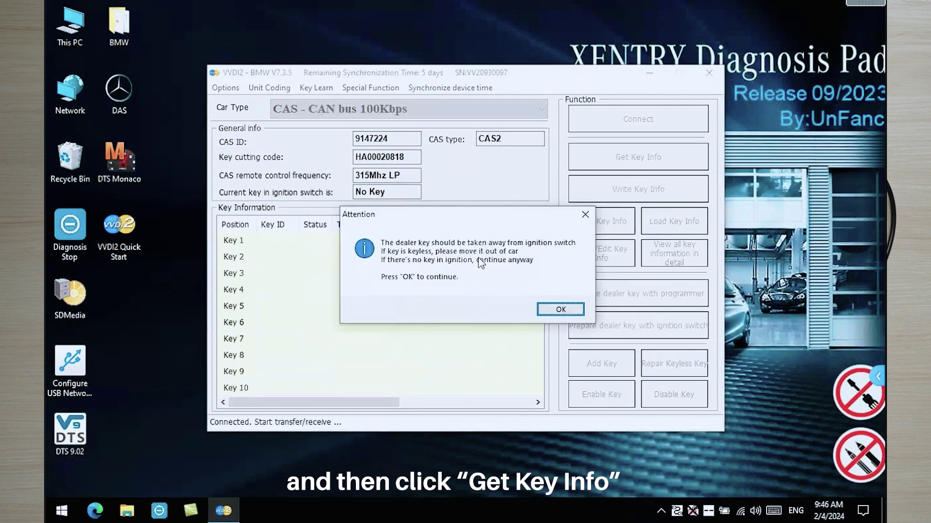
{"action": "left_click", "coordinate": [565, 314]}
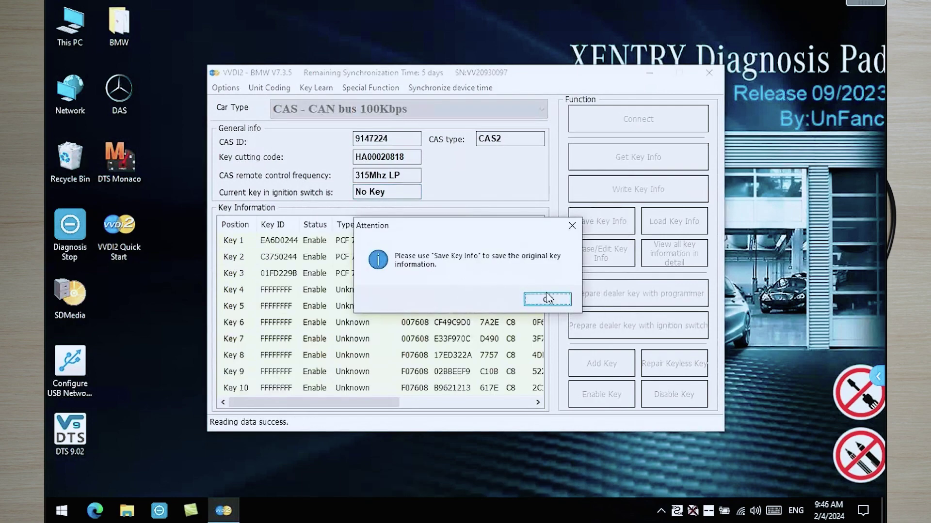
{"action": "left_click", "coordinate": [549, 299]}
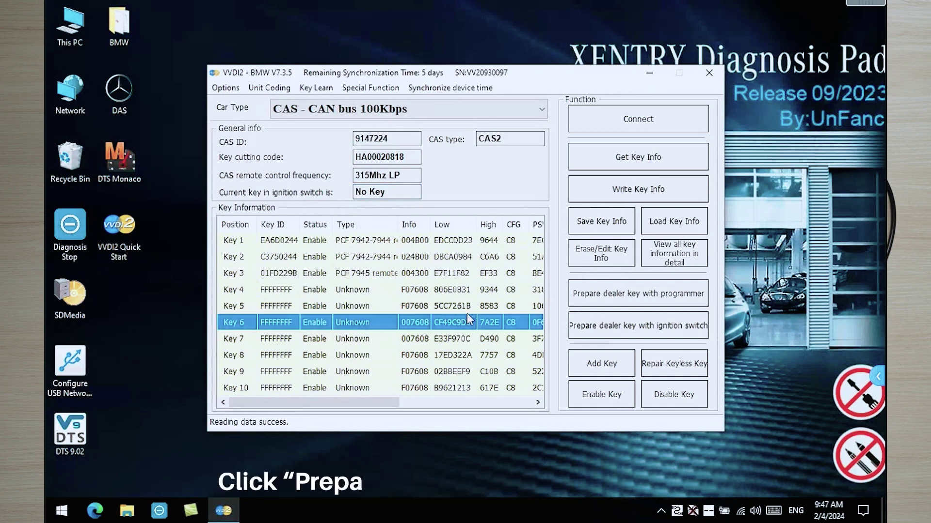
Make a non-keyless dealer key for Key 6 with the ignition switch, confirming it made and locked
{"action": "left_click", "coordinate": [681, 295]}
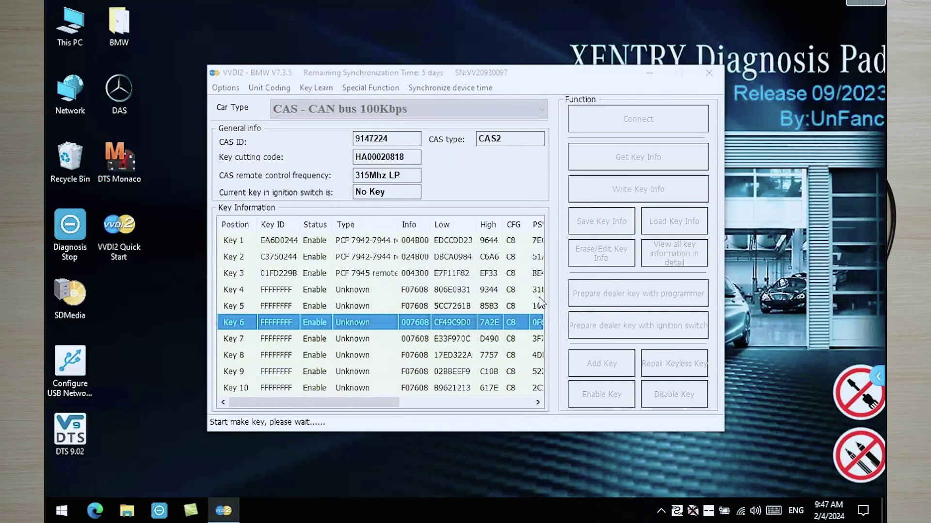
{"action": "left_click", "coordinate": [559, 303]}
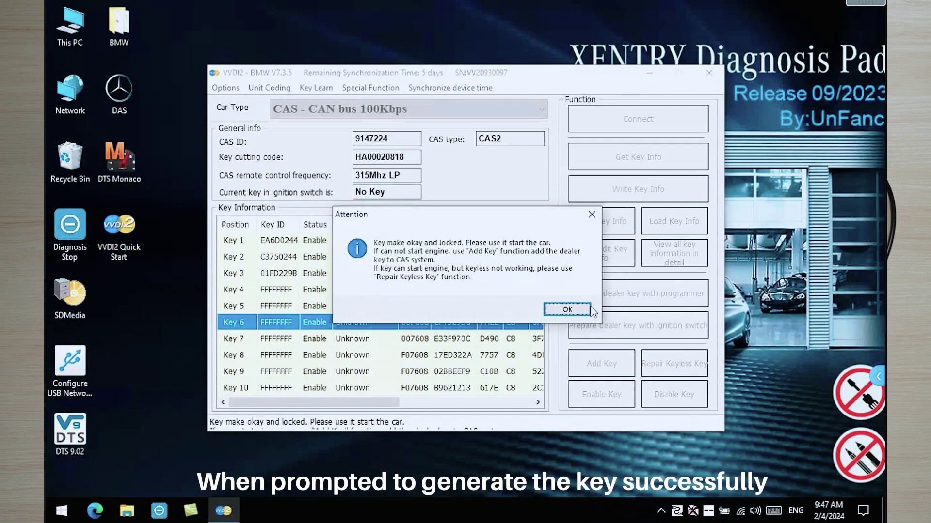
{"action": "left_click", "coordinate": [582, 315]}
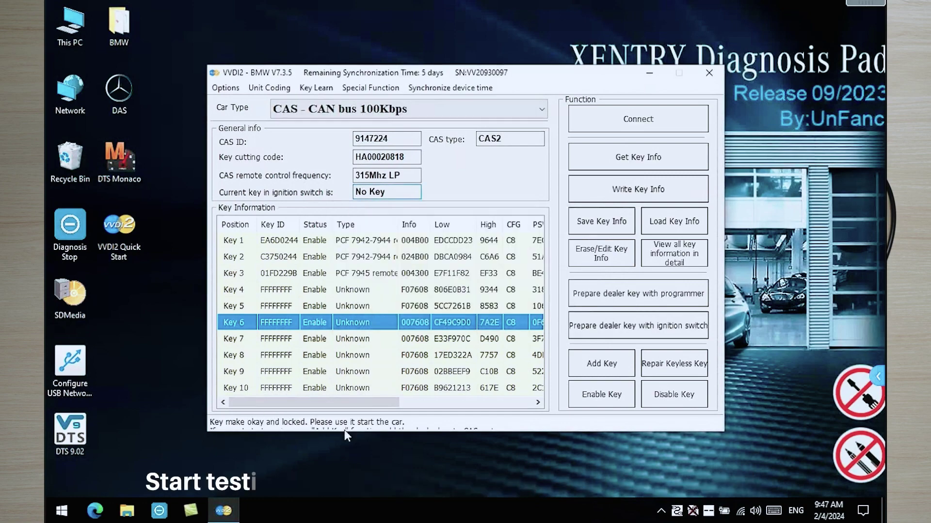